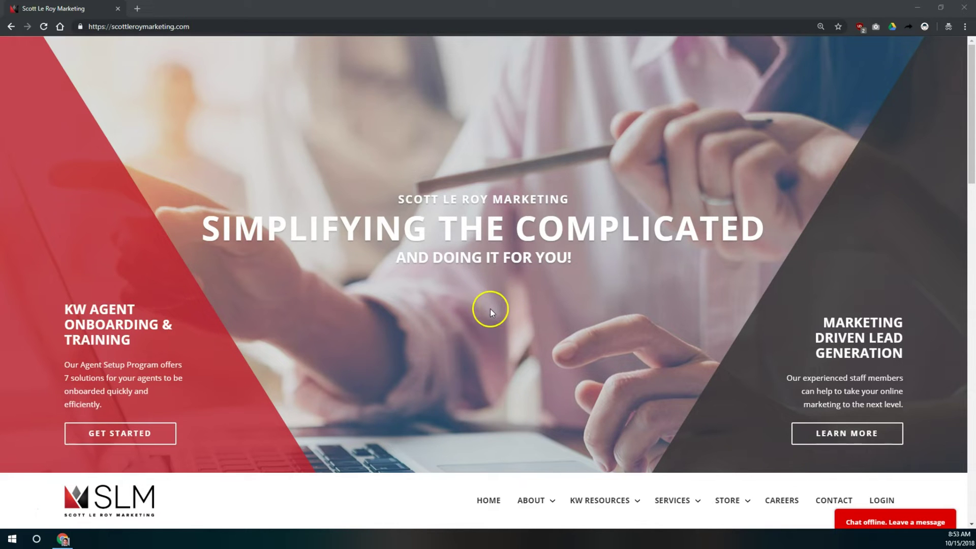
Go to login.command.kw.com in Chrome to load the Keller Cloud login page.
click(460, 27)
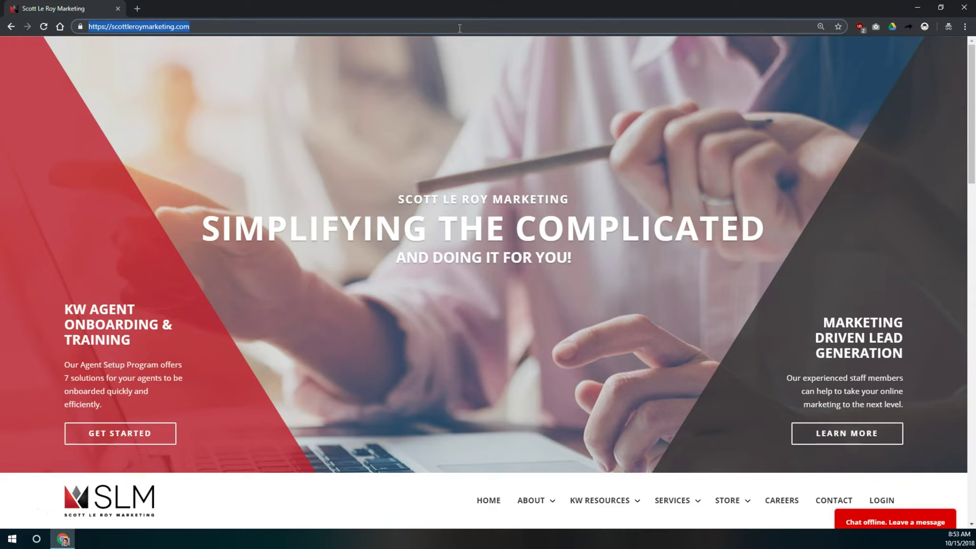
text(login.com)
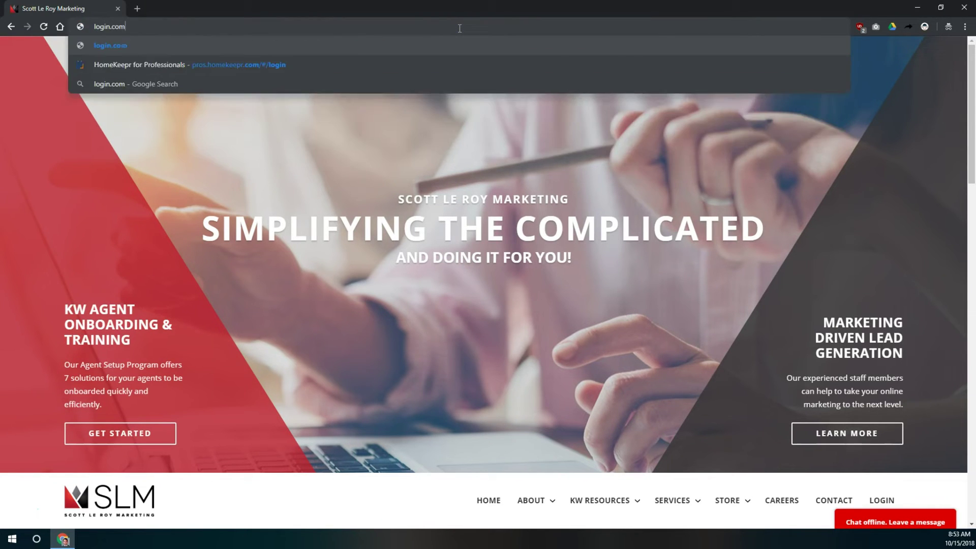
text(mand.kw.c)
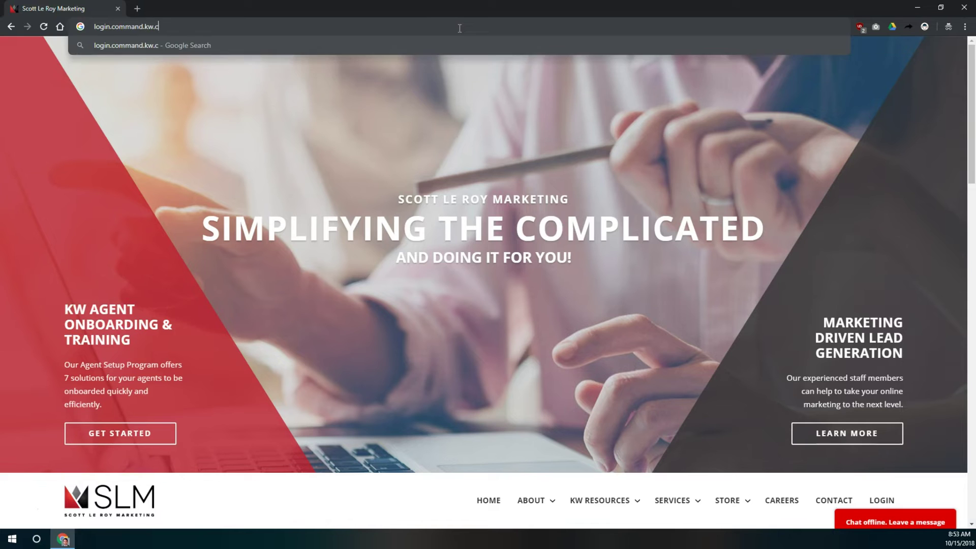
text(om)
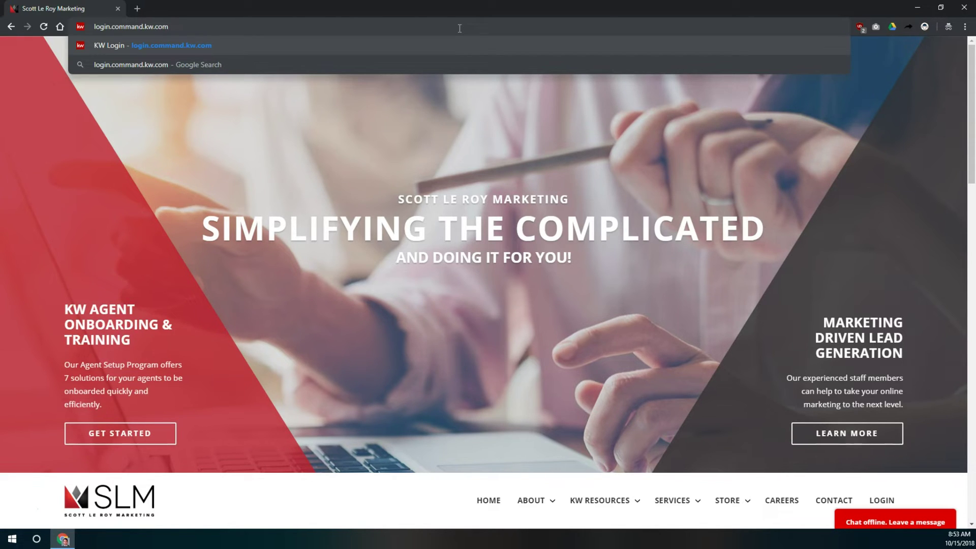
key(Return)
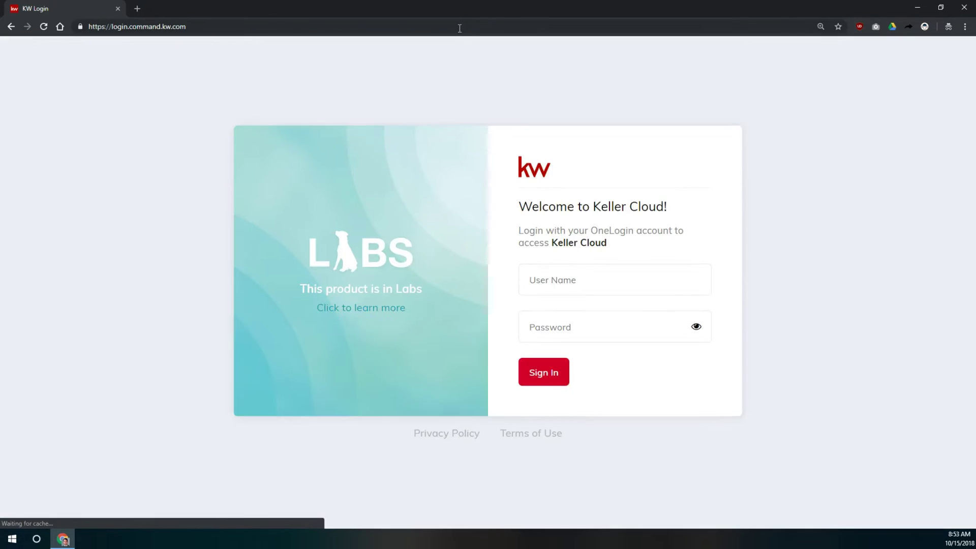
Sign in to KW Command with the account's username and password.
click(626, 280)
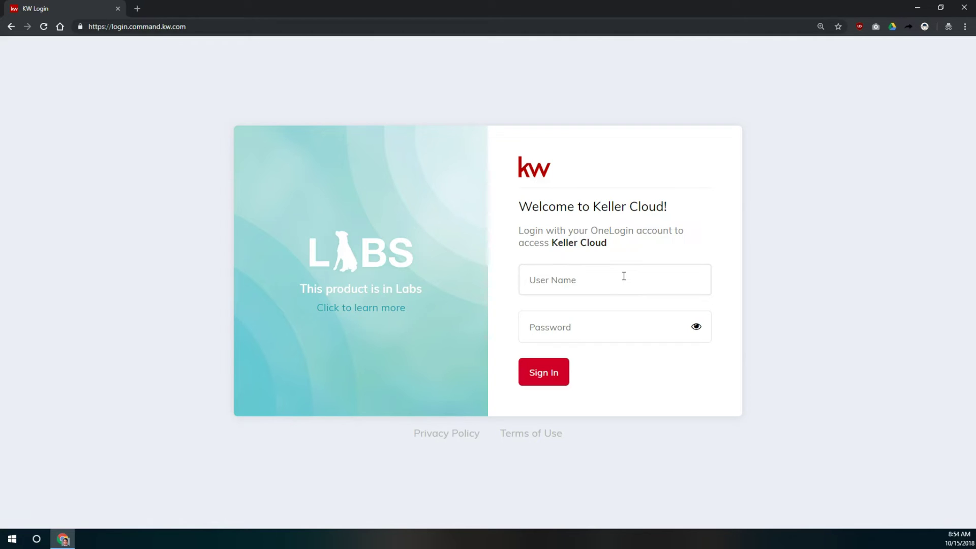
key(Tab)
text(••••••••••••)
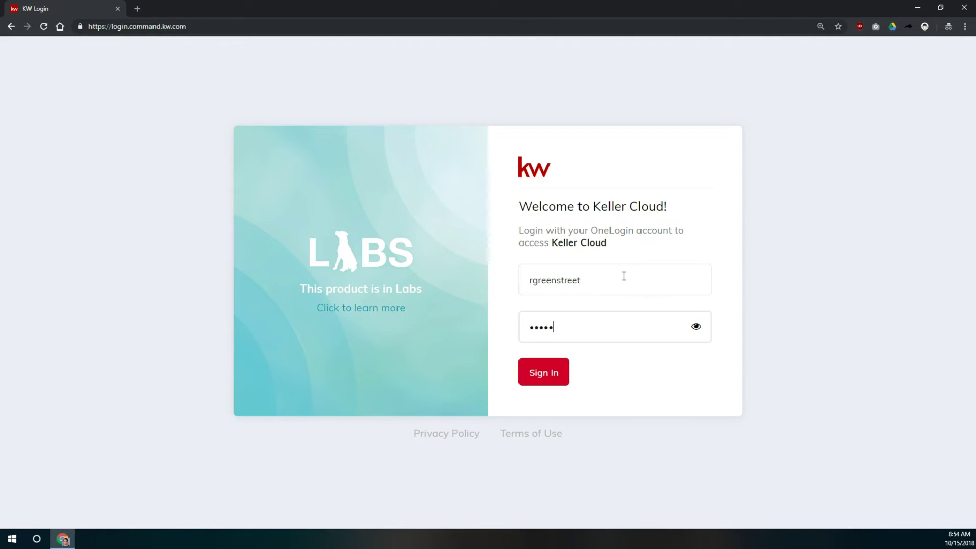
text(••)
key(Return)
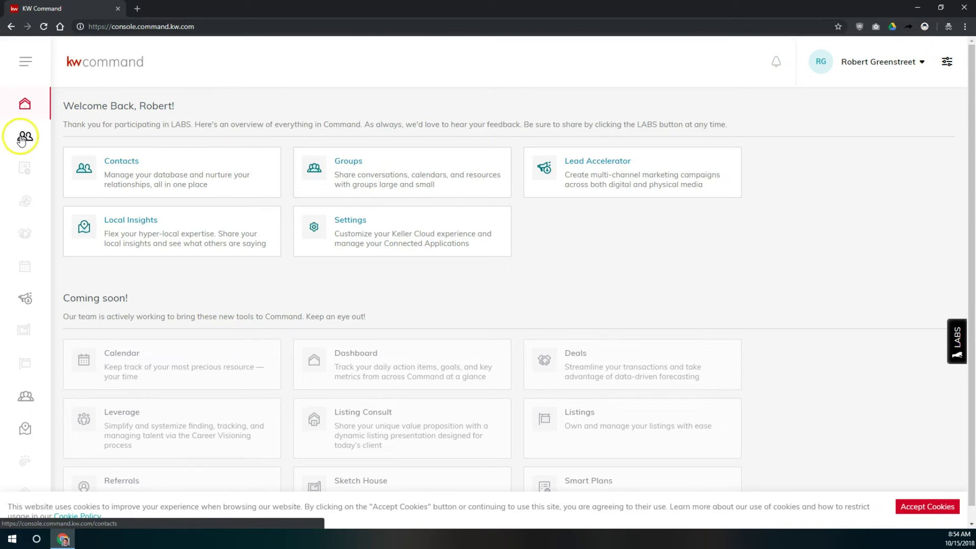
Open the 166-entry Contacts list in bulk-edit mode and tick the first duplicate contact.
click(156, 180)
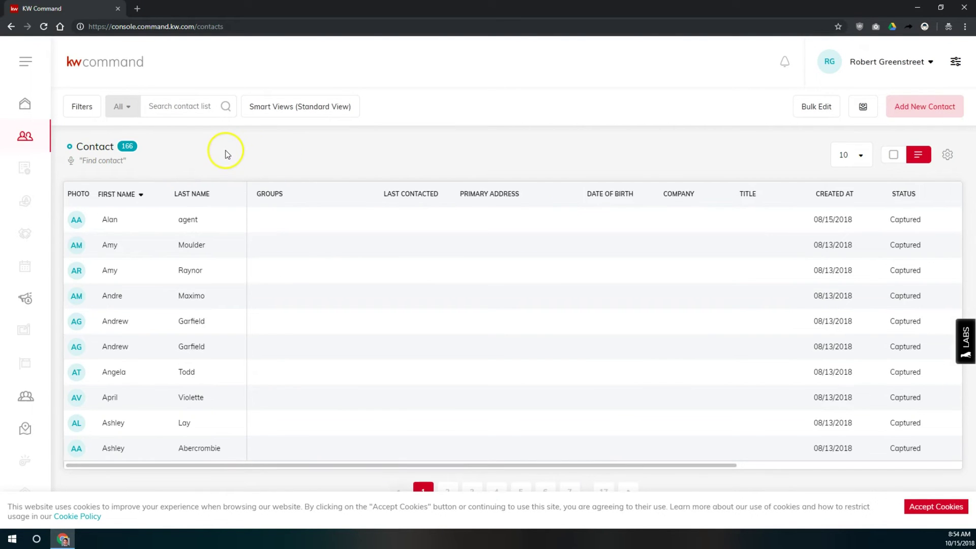
click(817, 106)
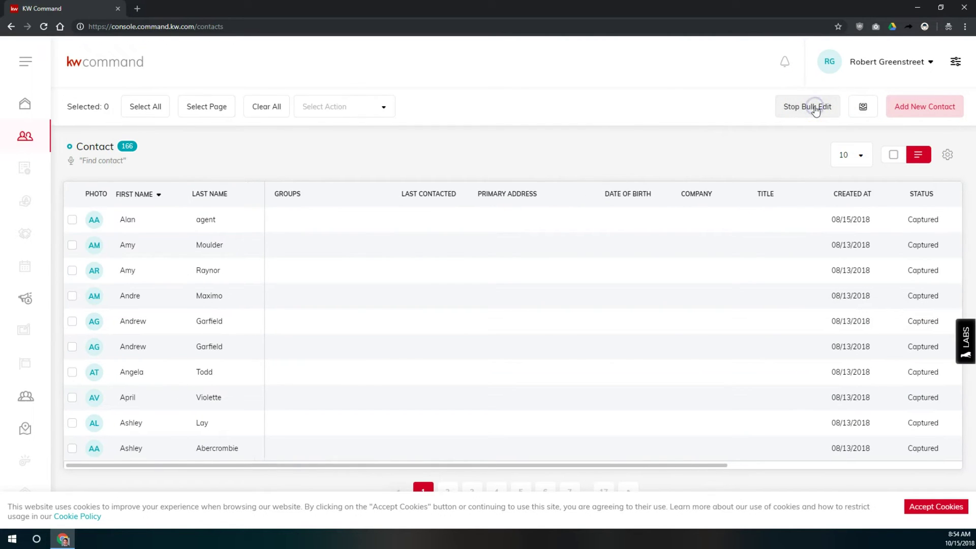
click(72, 321)
click(72, 347)
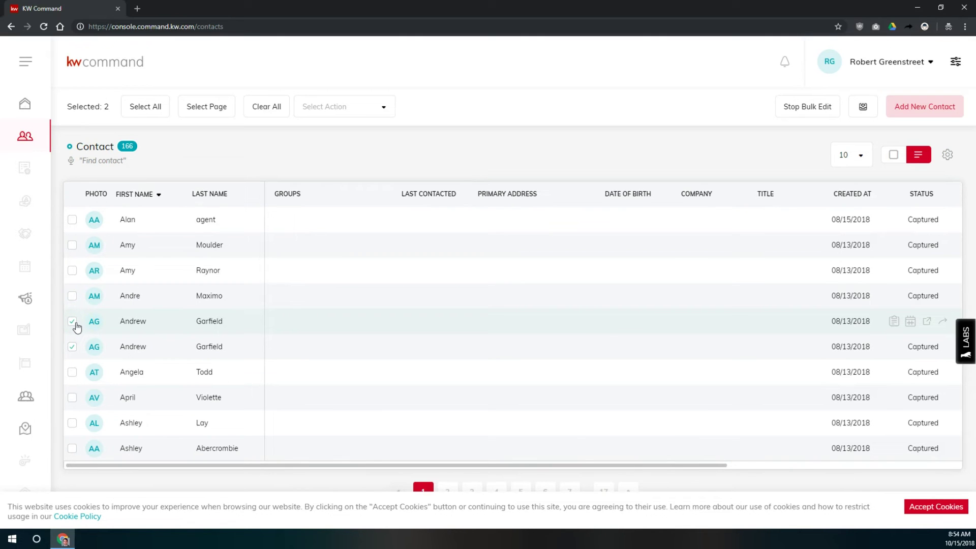
click(824, 108)
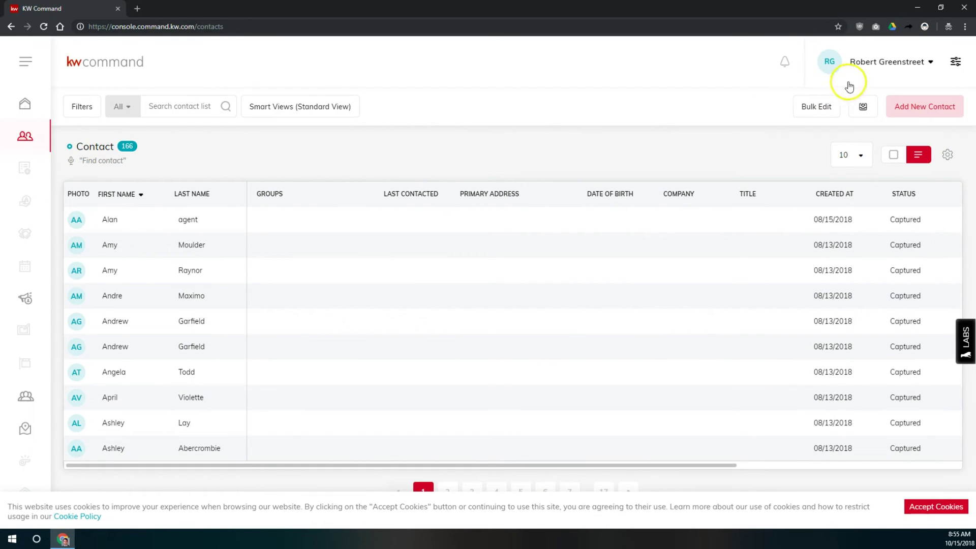
click(822, 109)
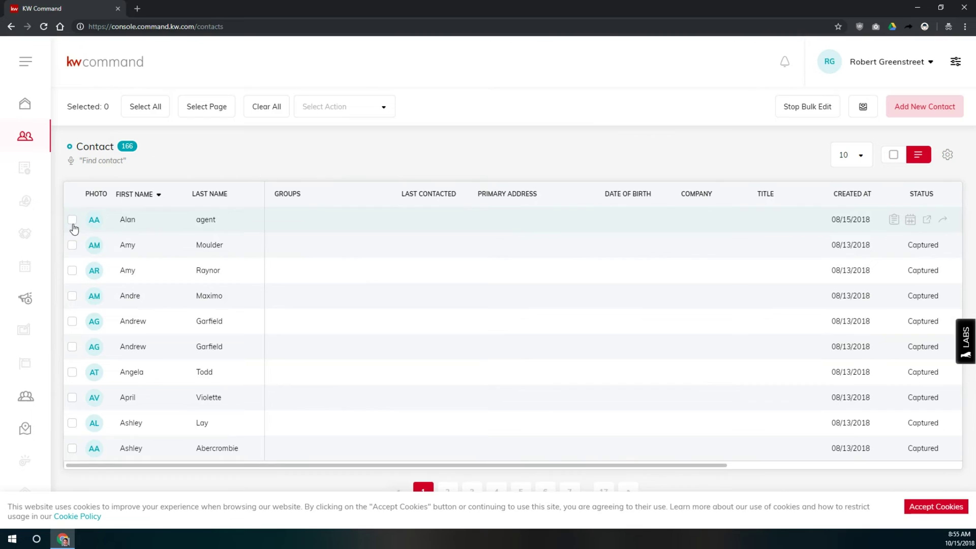
click(70, 321)
Tick the second duplicate and archive both via Select Action, leaving 164 contacts.
click(72, 347)
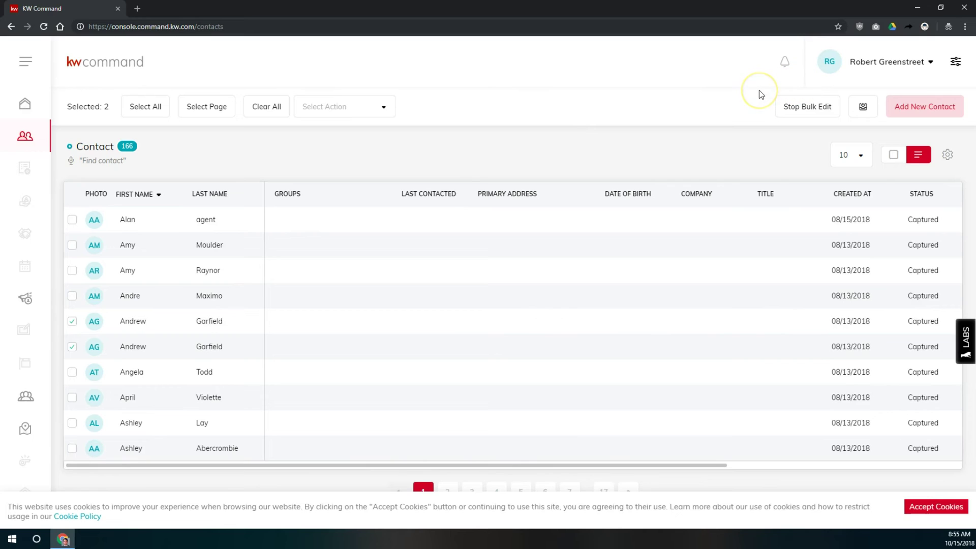
click(448, 106)
click(342, 109)
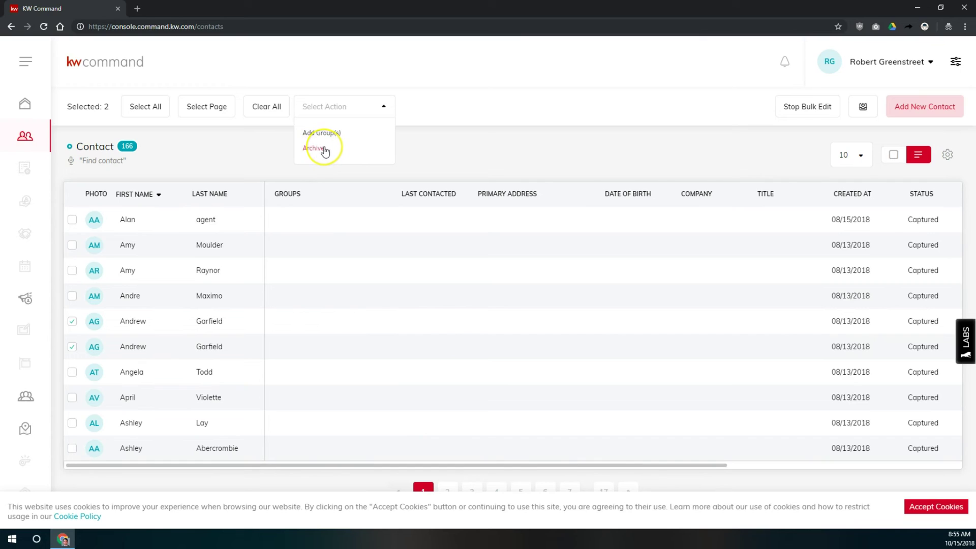
click(319, 150)
click(319, 149)
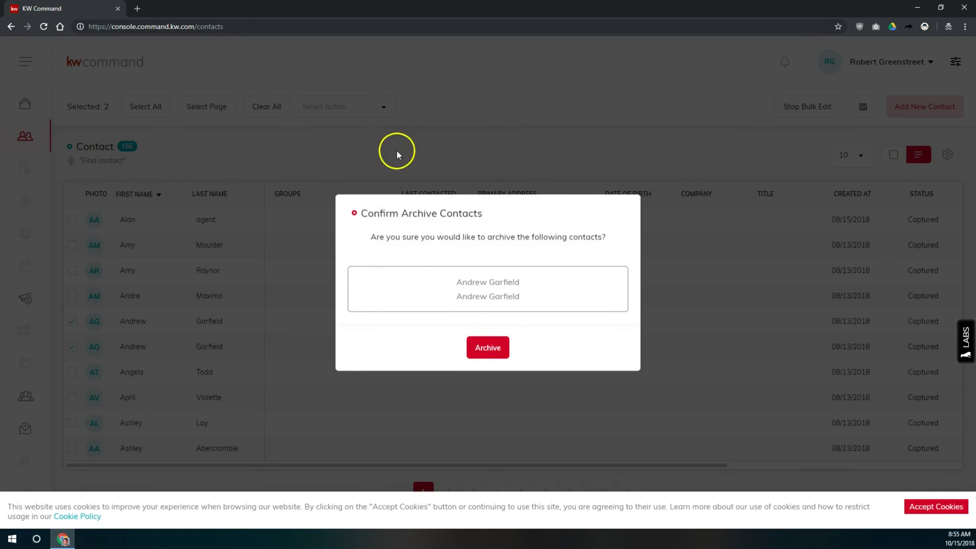
click(383, 215)
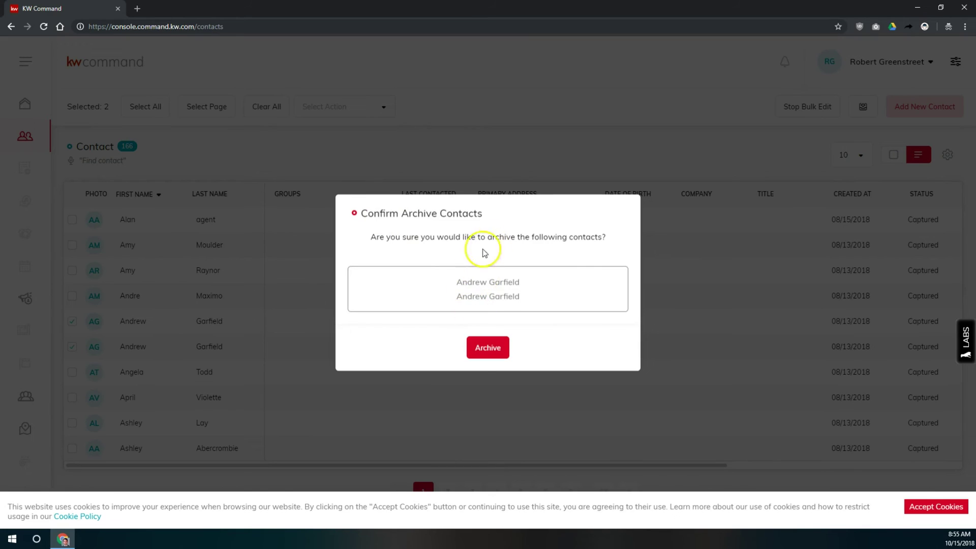
click(489, 347)
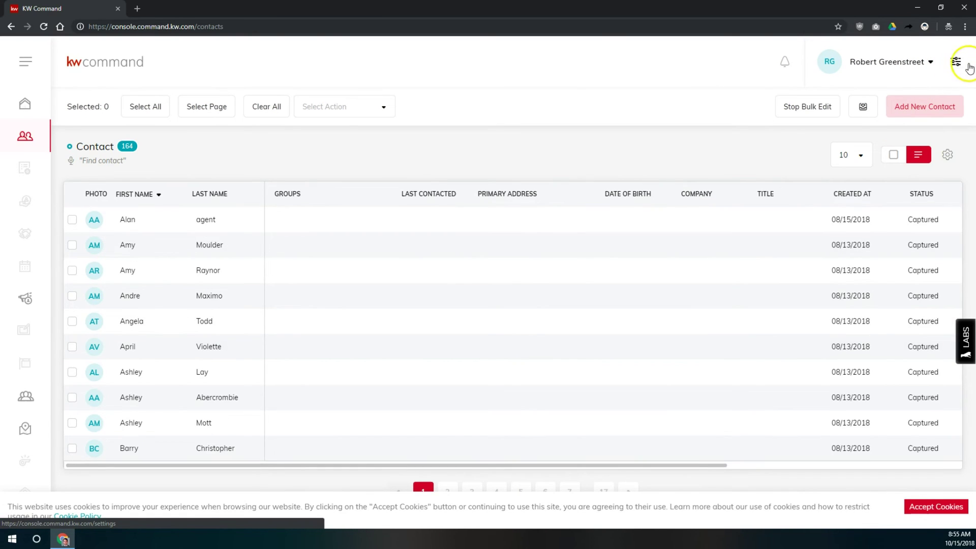
Go to Settings > Archive and select all archived contacts dated 10/15/2018.
click(957, 64)
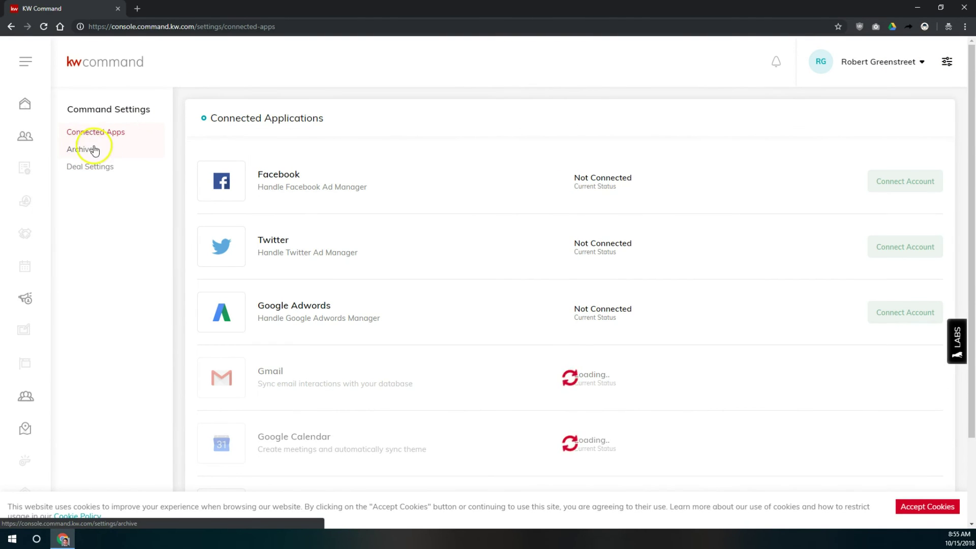
click(94, 148)
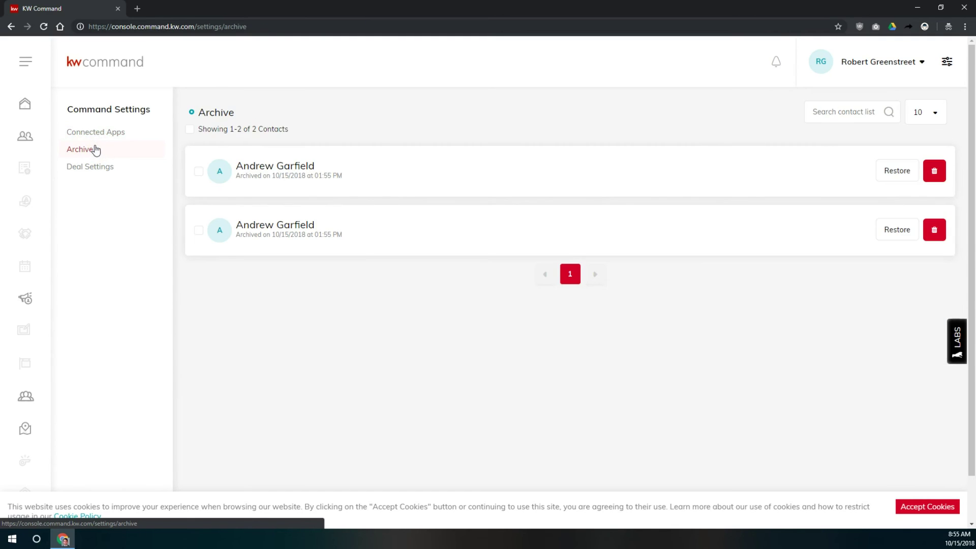
click(189, 131)
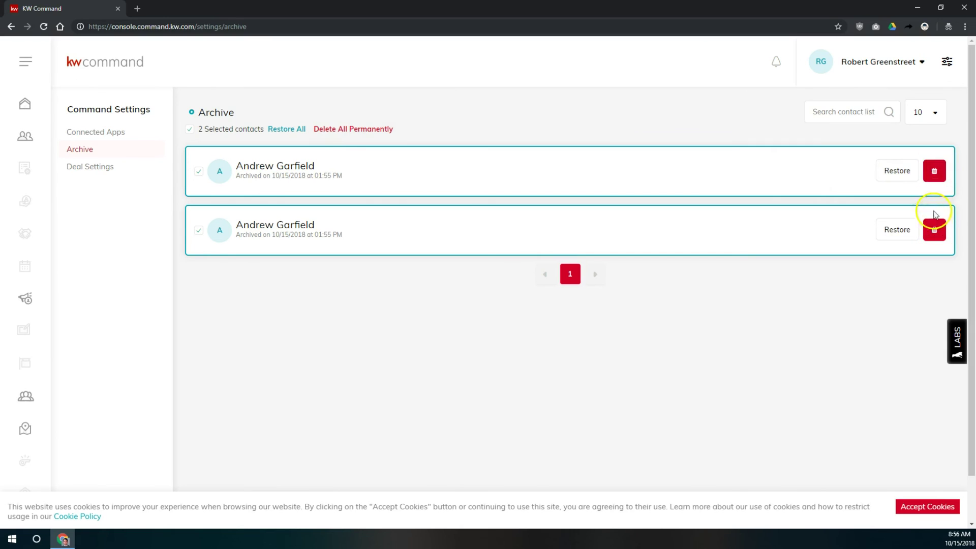
Delete both archived duplicate contacts permanently and confirm with OK.
click(365, 129)
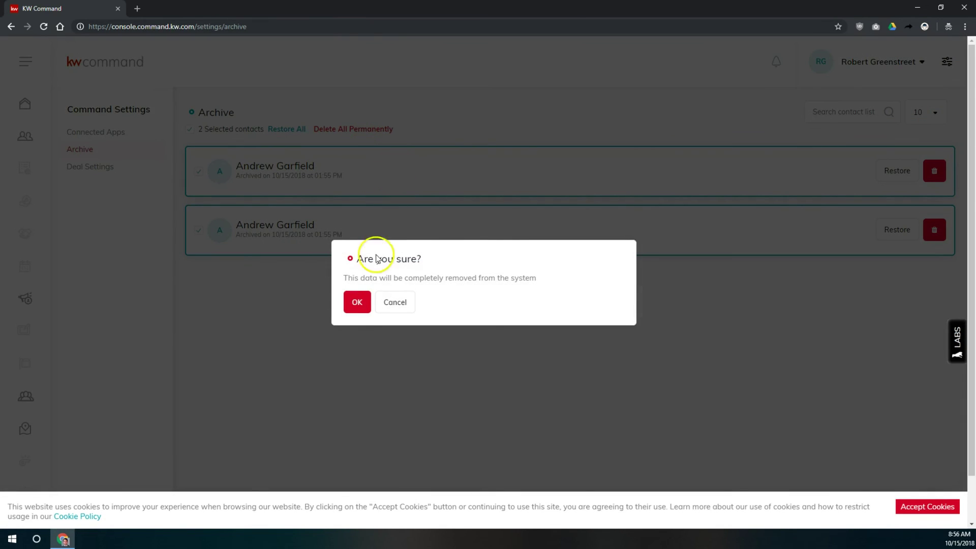
click(360, 311)
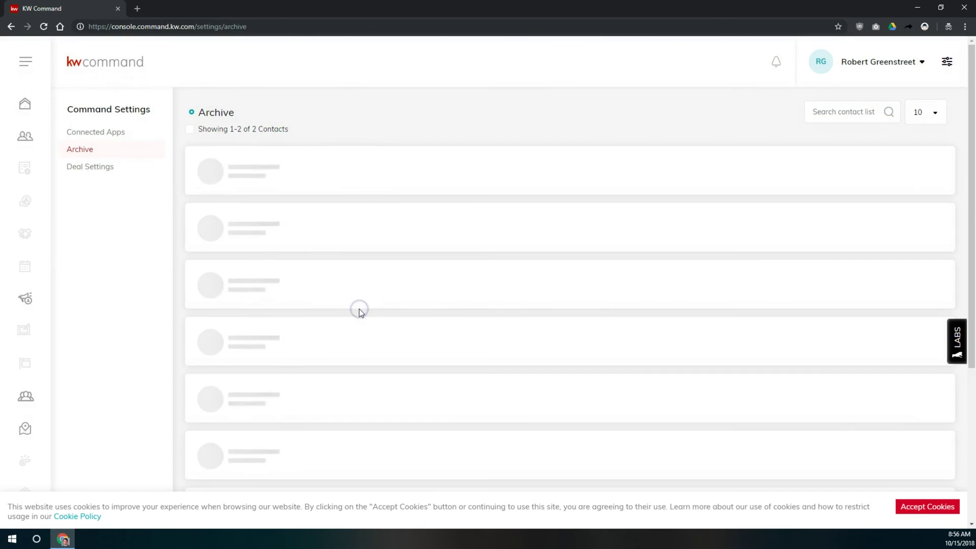